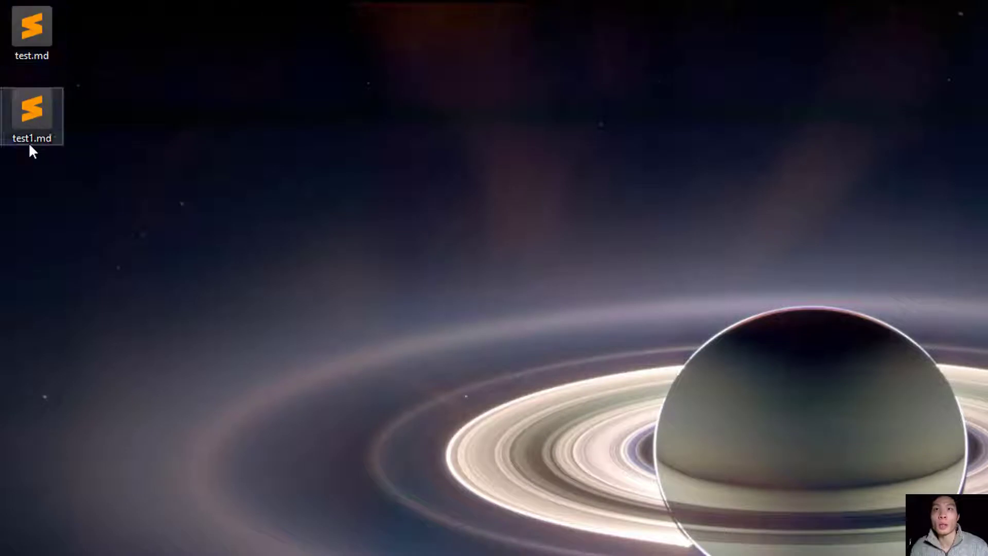
Bring up the file options menu for test.md on the desktop.
{"action": "right_click", "coordinate": [40, 33]}
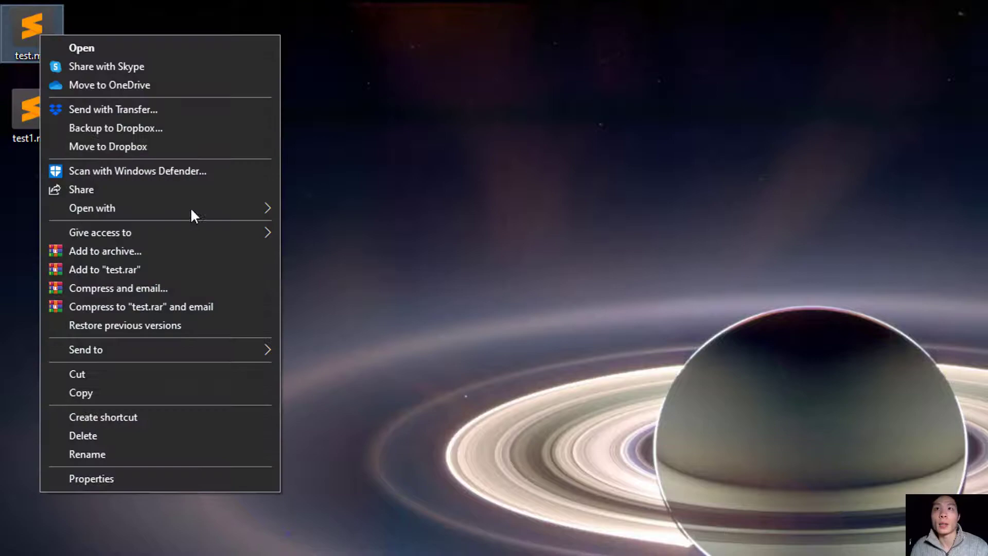
Open test.md in Visual Studio Code and place the cursor before '# 1.1 My First Header'.
{"action": "mouse_move", "coordinate": [155, 208]}
{"action": "left_click", "coordinate": [324, 229]}
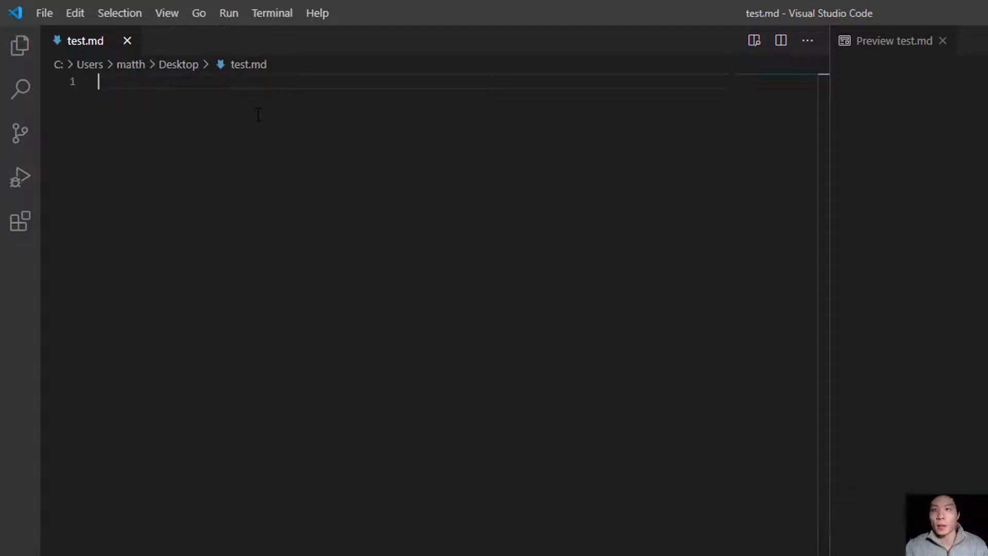
{"action": "type", "text": "# 1.1 "}
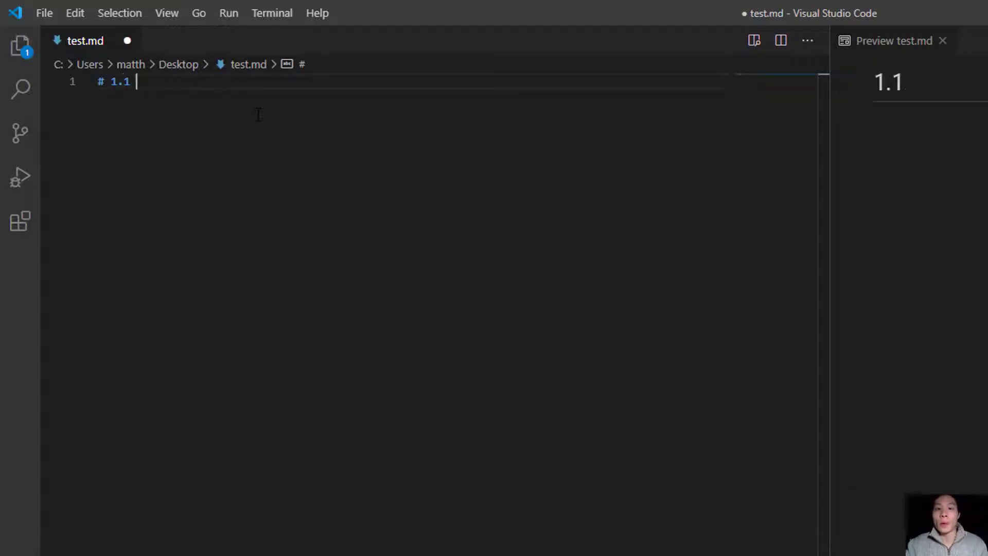
{"action": "type", "text": "My H"}
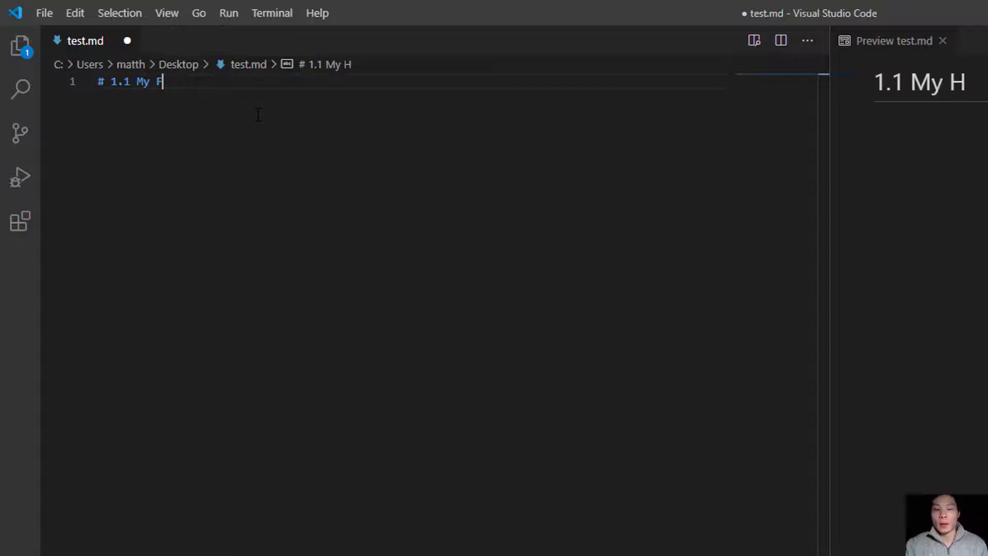
{"action": "type", "text": "irst Header"}
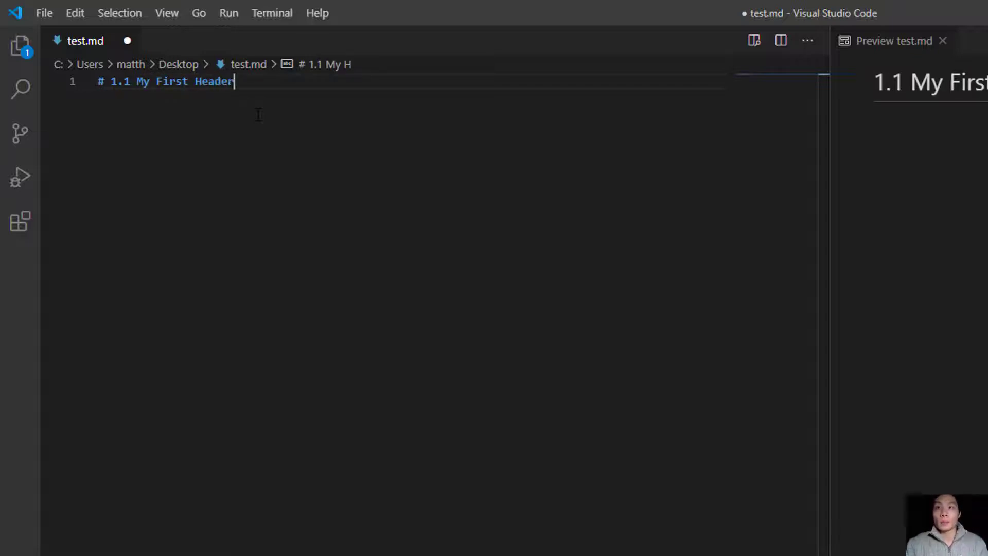
{"action": "left_click", "coordinate": [98, 81]}
Add blank lines above the header and write a 'this link' sentence targeting #1.1-My-First-Header.
{"action": "key", "text": "Return"}
{"action": "key", "text": "Return"}
{"action": "key", "text": "Return"}
{"action": "key", "text": "Return"}
{"action": "key", "text": "Return"}
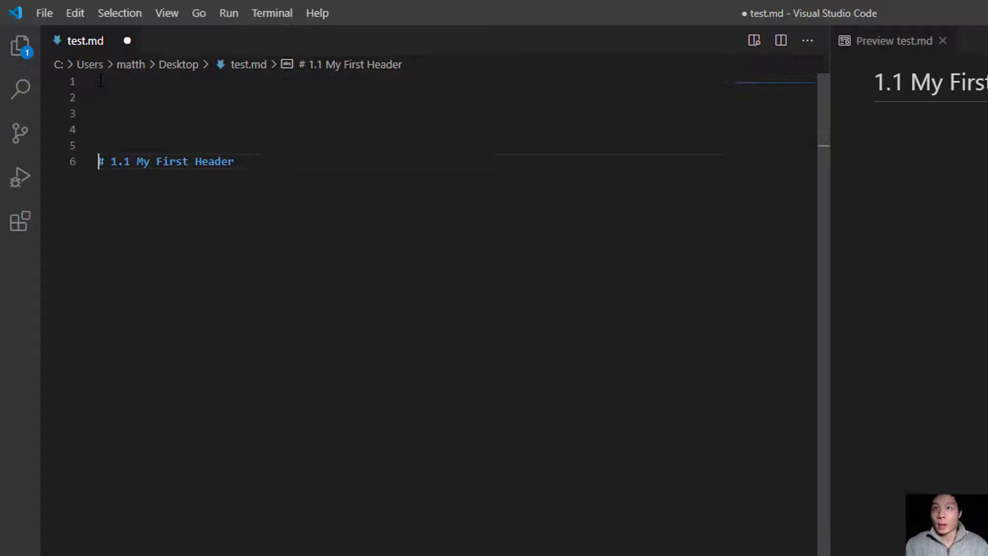
{"action": "key", "text": "Up"}
{"action": "key", "text": "Up"}
{"action": "key", "text": "Up"}
{"action": "key", "text": "Up"}
{"action": "key", "text": "Up"}
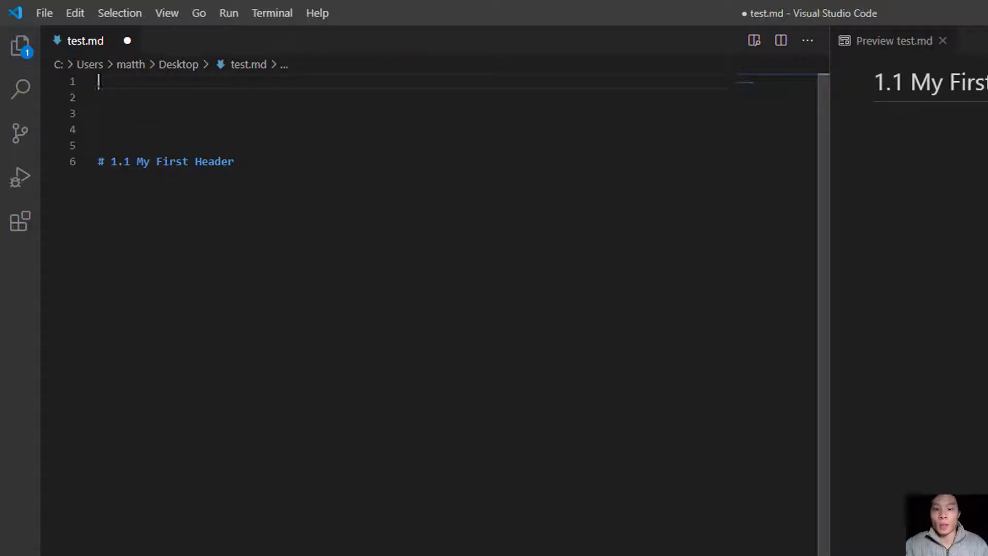
{"action": "type", "text": "Clicki"}
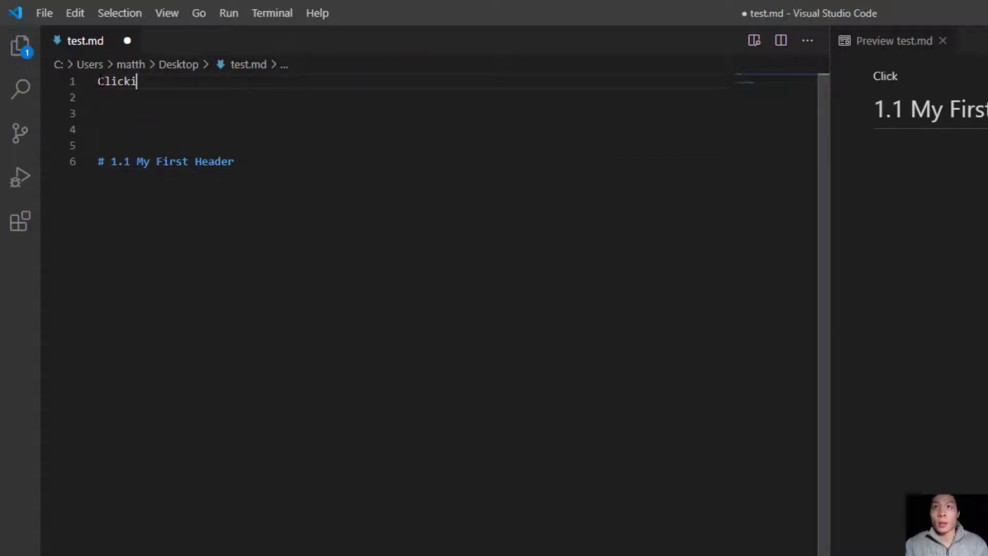
{"action": "type", "text": "ng ["}
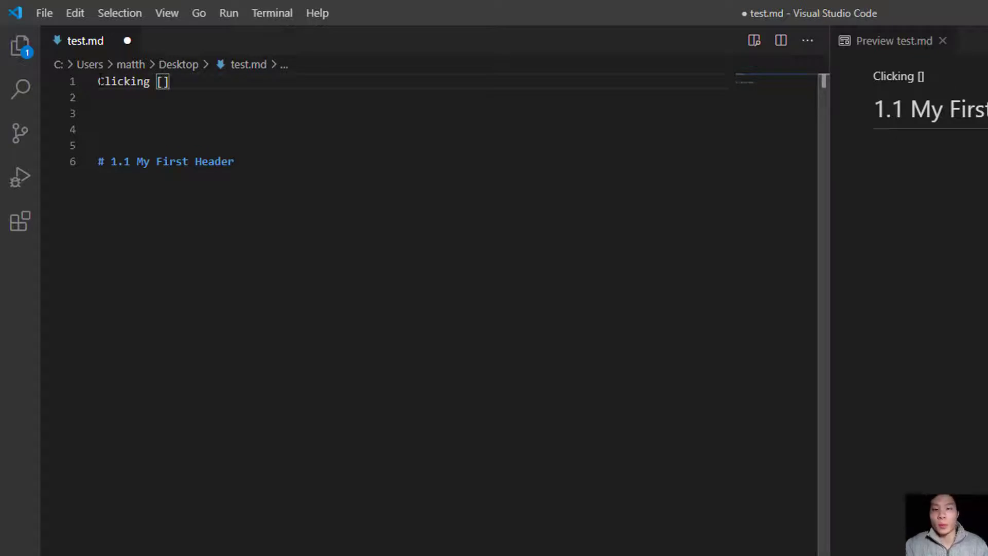
{"action": "type", "text": "thi"}
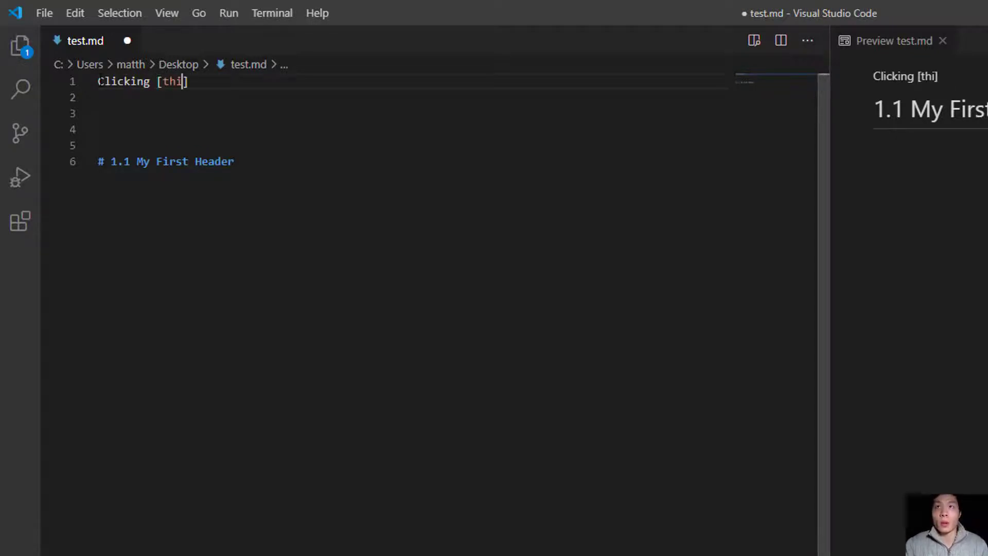
{"action": "type", "text": "s link"}
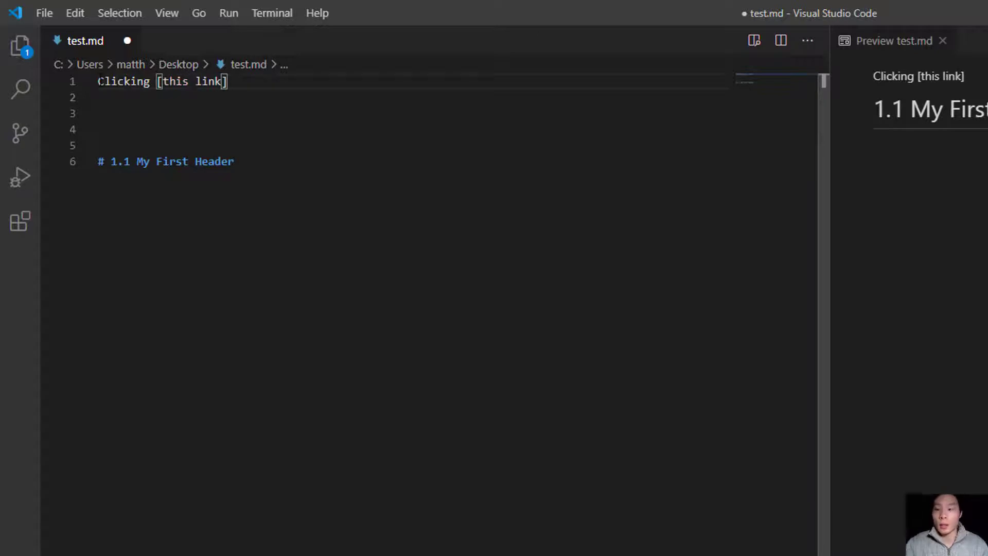
{"action": "key", "text": "Right"}
{"action": "type", "text": "("}
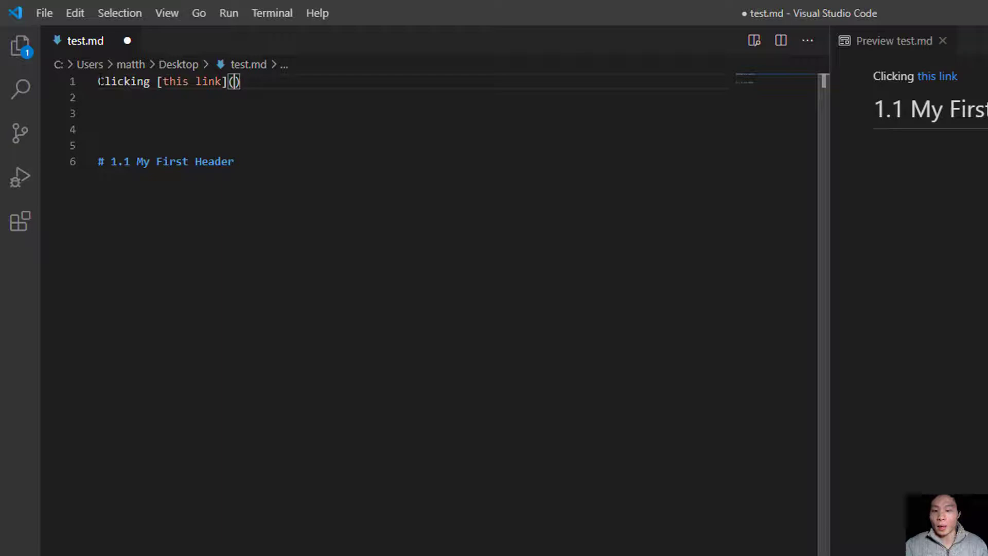
{"action": "type", "text": "#"}
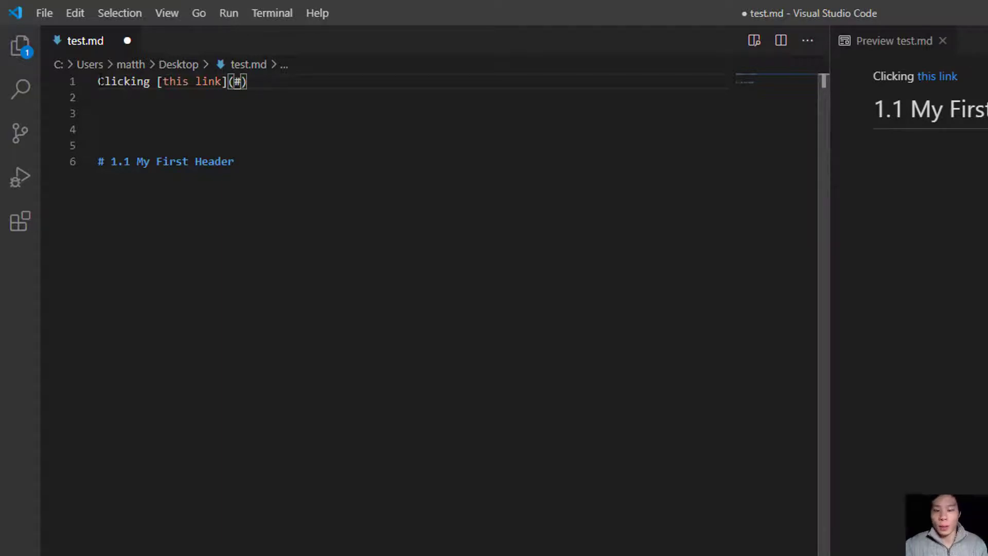
{"action": "type", "text": "1.1"}
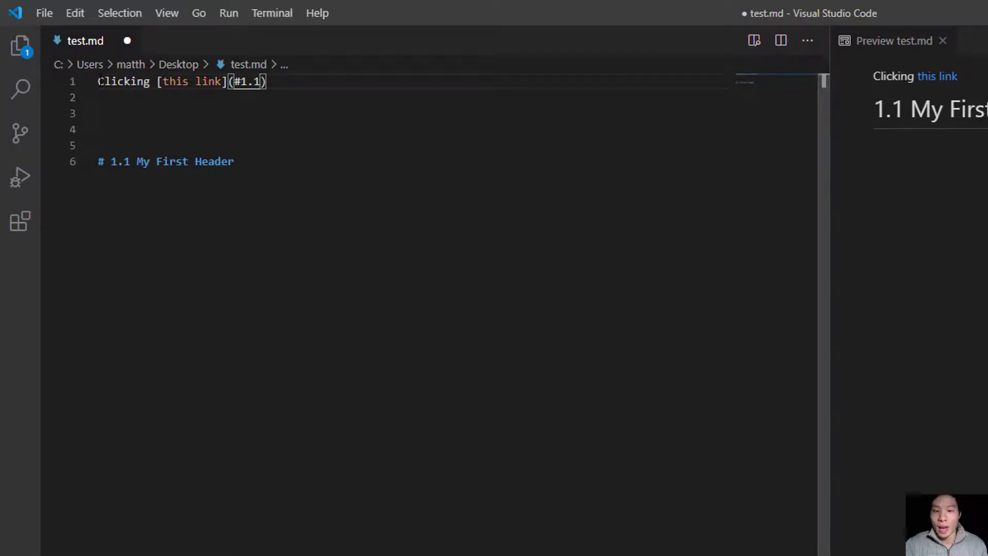
{"action": "type", "text": "-"}
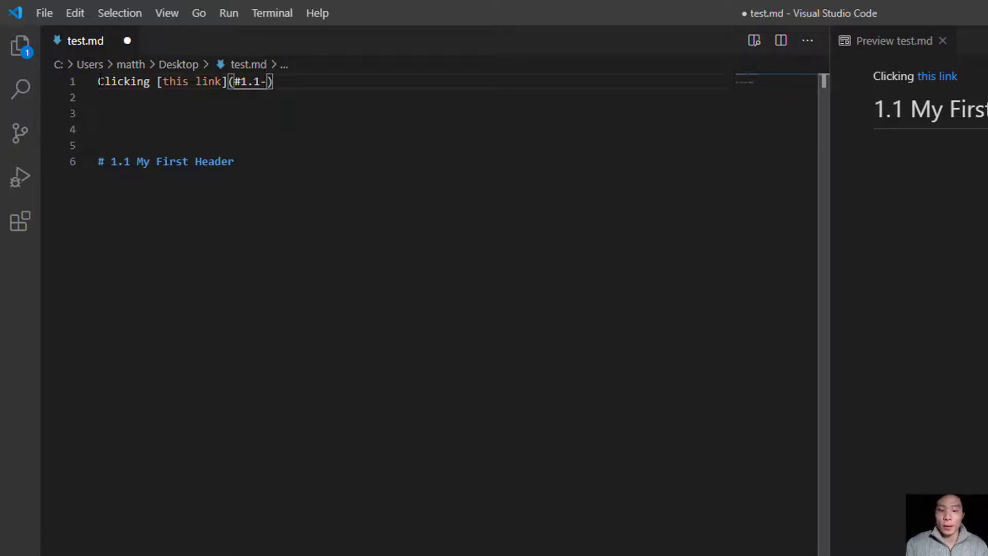
{"action": "type", "text": "My-Header"}
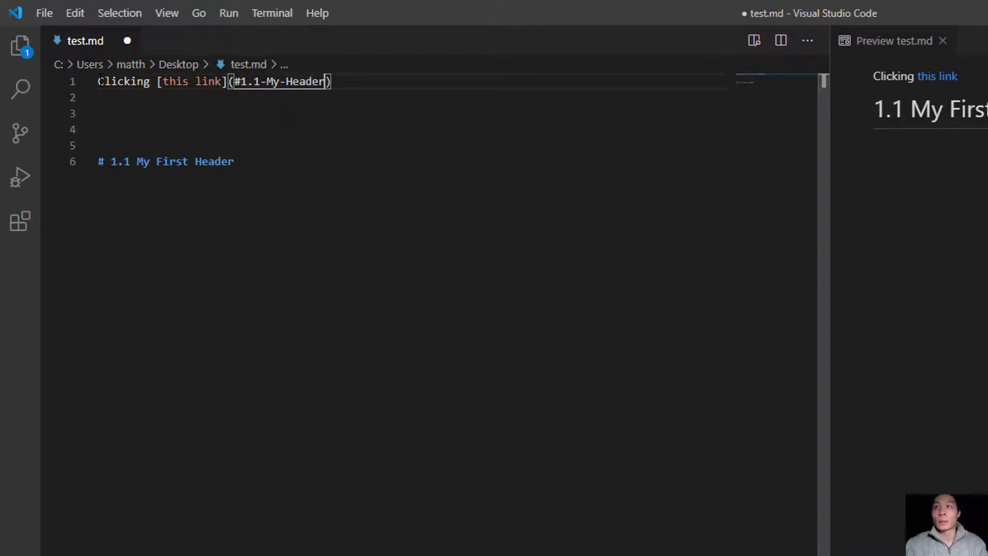
{"action": "key", "text": "BackSpace"}
{"action": "key", "text": "BackSpace"}
{"action": "key", "text": "BackSpace"}
{"action": "key", "text": "BackSpace"}
{"action": "key", "text": "BackSpace"}
{"action": "key", "text": "BackSpace"}
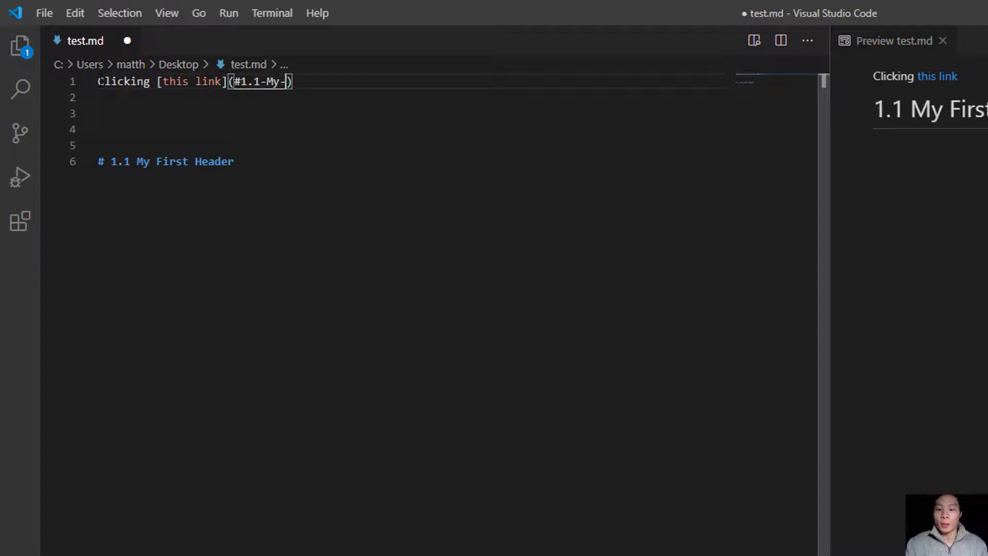
{"action": "type", "text": "First-Header) wil"}
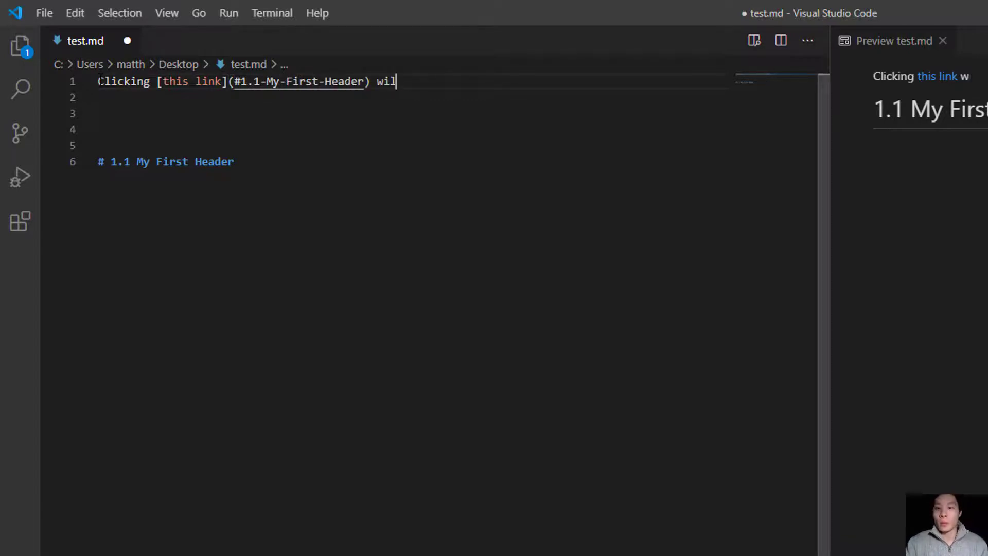
{"action": "type", "text": "l scroll to "}
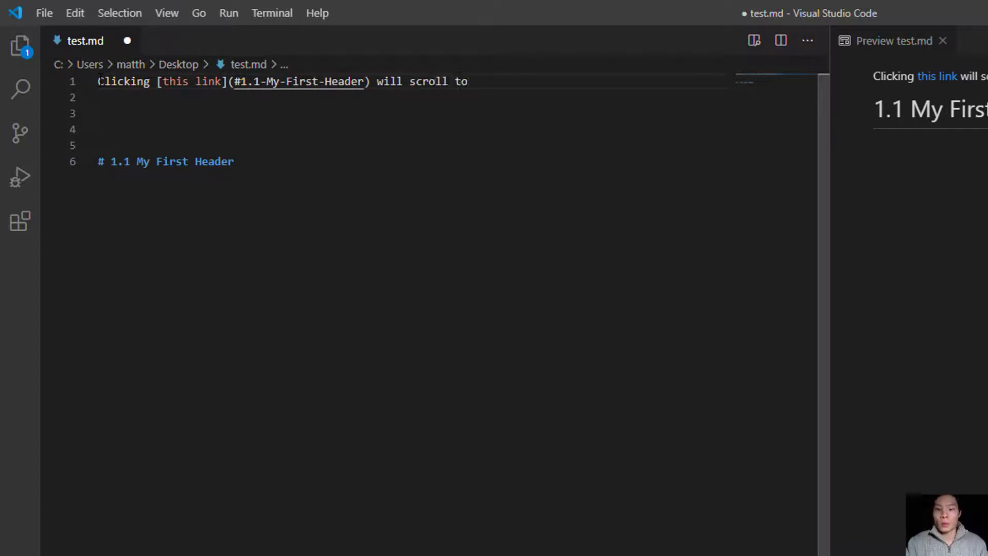
{"action": "type", "text": "the First Header "}
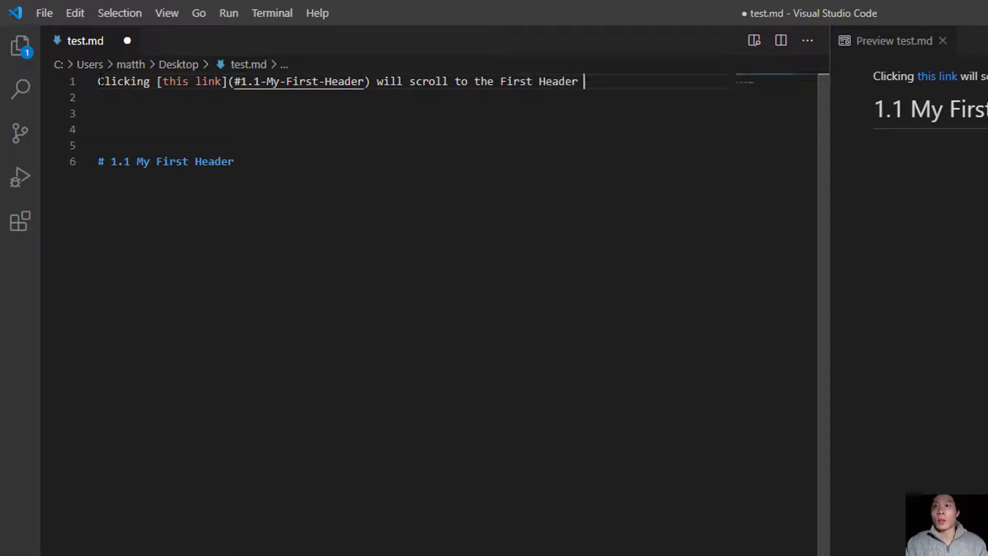
{"action": "type", "text": "section."}
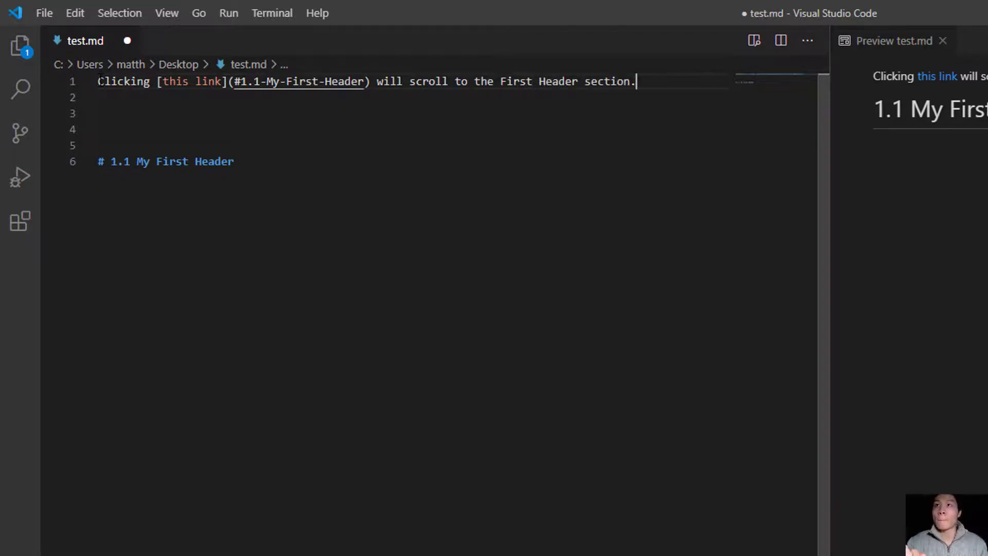
Follow the header link in the preview, then delete a surplus blank line.
{"action": "left_click", "coordinate": [578, 44]}
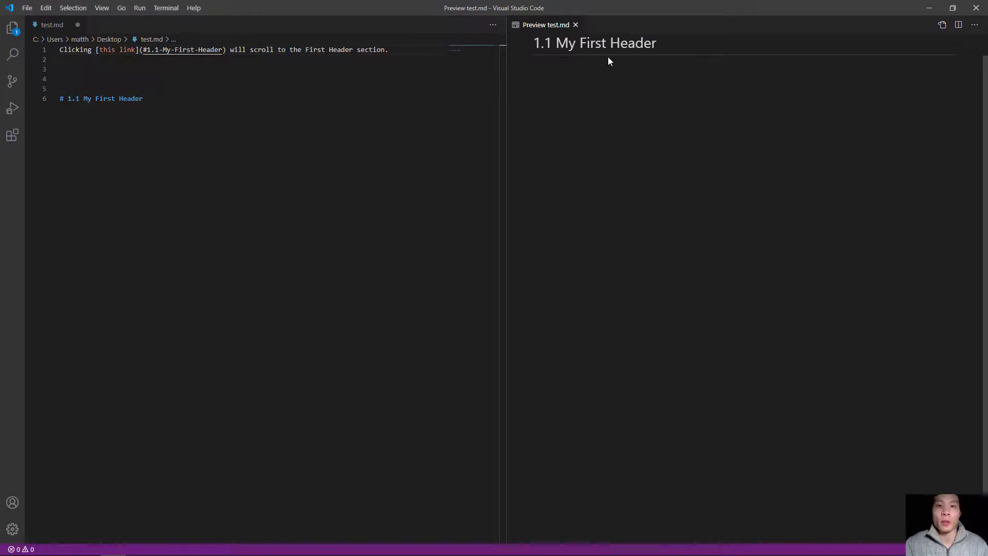
{"action": "left_click", "coordinate": [229, 69]}
{"action": "key", "text": "BackSpace"}
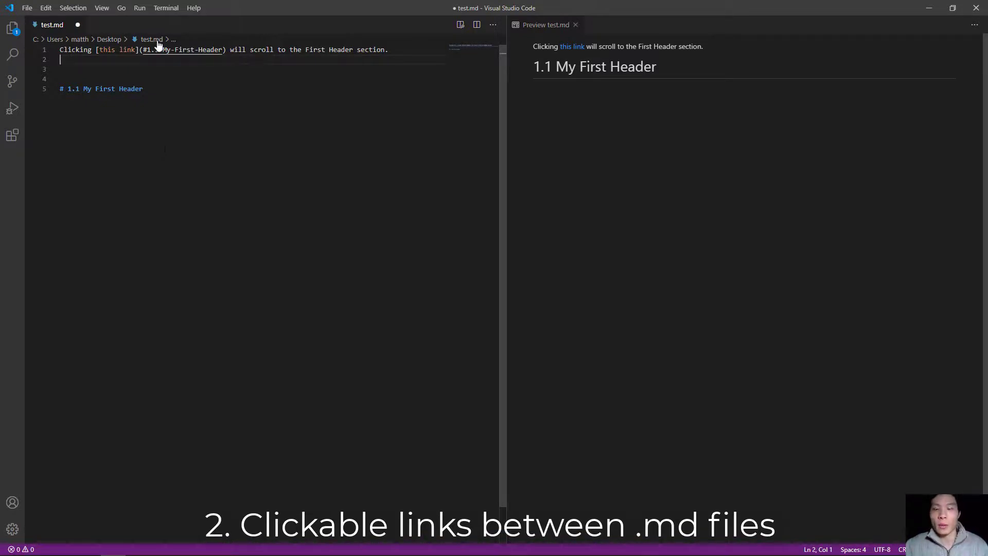
Add a '# test page' heading and a link to ./test1.md#My-Second-Header, then follow it.
{"action": "left_click", "coordinate": [159, 92]}
{"action": "key", "text": "Return"}
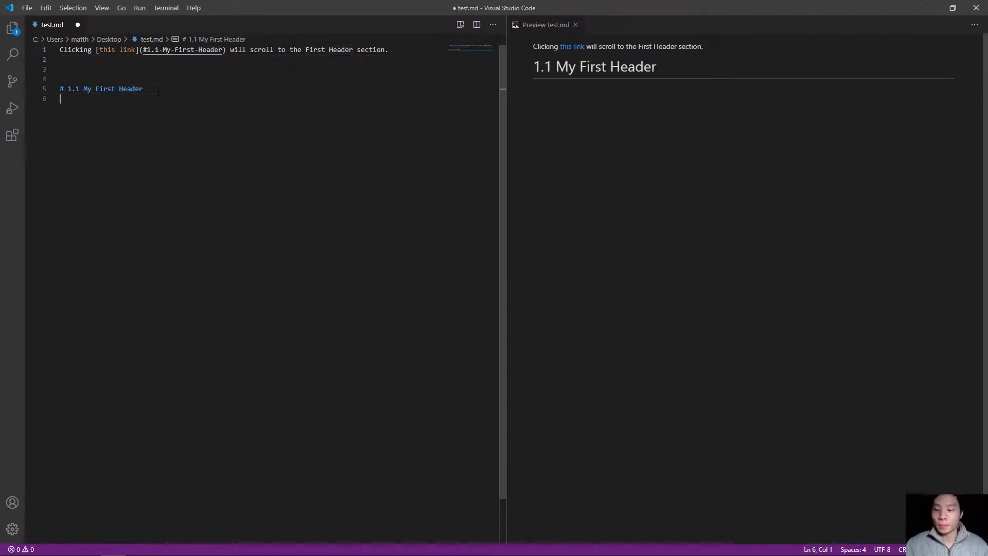
{"action": "key", "text": "Return"}
{"action": "type", "text": "# "}
{"action": "type", "text": "test p"}
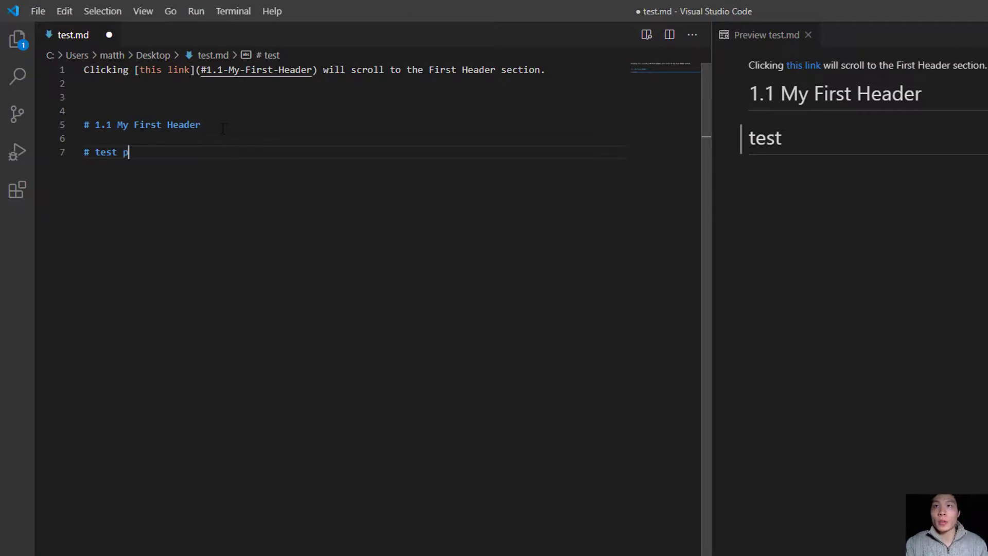
{"action": "type", "text": "age"}
{"action": "key", "text": "Return"}
{"action": "type", "text": "Cli"}
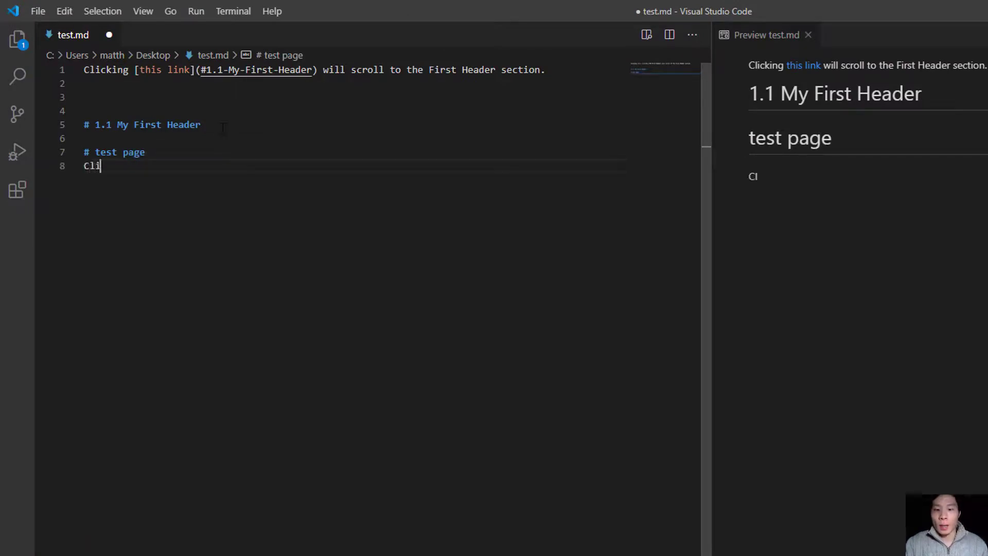
{"action": "type", "text": "cking [t"}
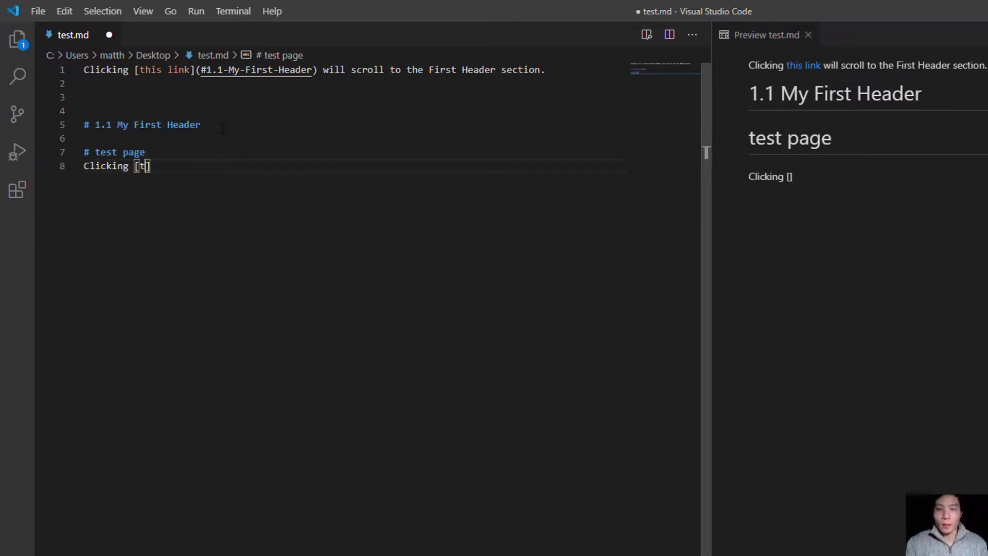
{"action": "type", "text": "his link](./"}
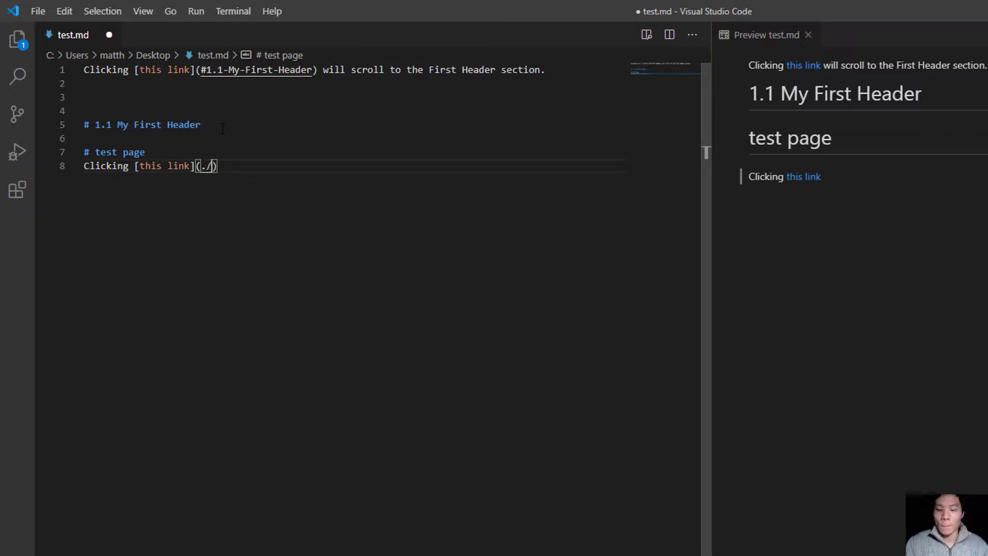
{"action": "type", "text": "test.md"}
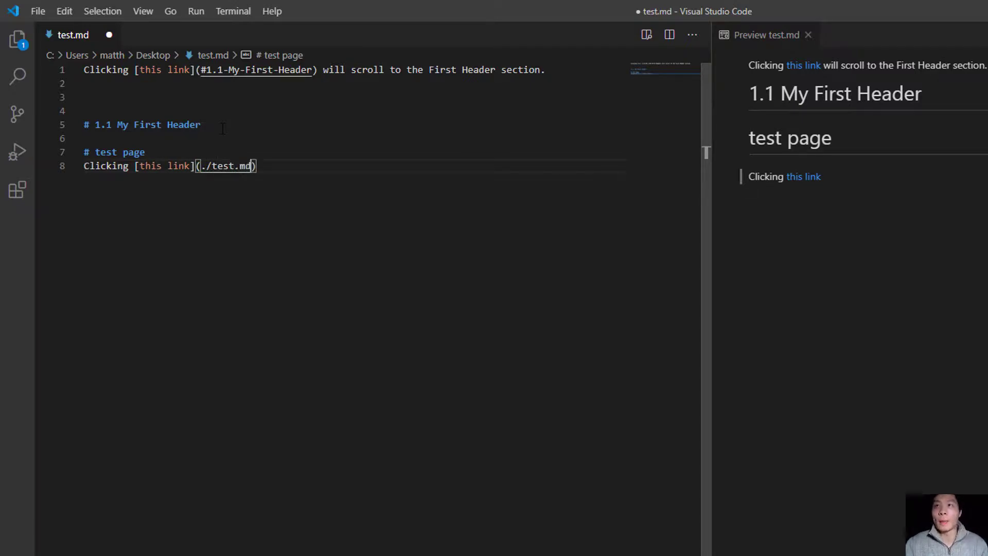
{"action": "key", "text": "Left"}
{"action": "key", "text": "Left"}
{"action": "key", "text": "Left"}
{"action": "type", "text": "1"}
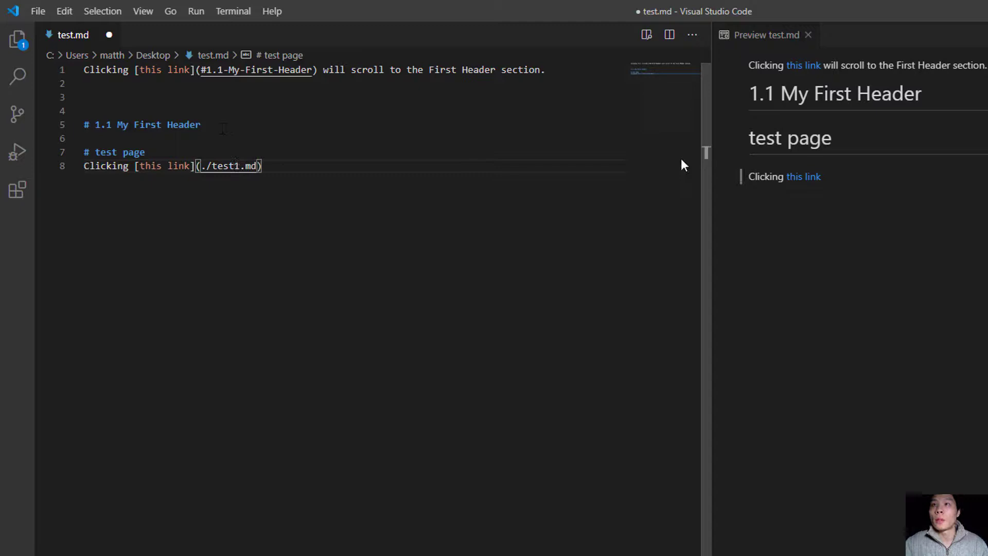
{"action": "left_click", "coordinate": [816, 177]}
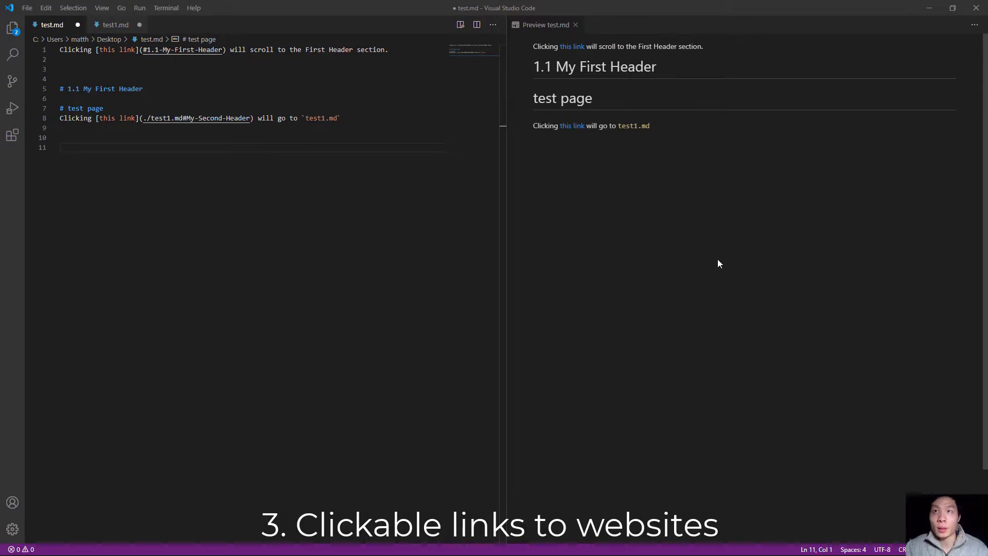
{"action": "left_click_drag", "start_coordinate": [545, 125], "coordinate": [533, 125]}
{"action": "left_click", "coordinate": [91, 145]}
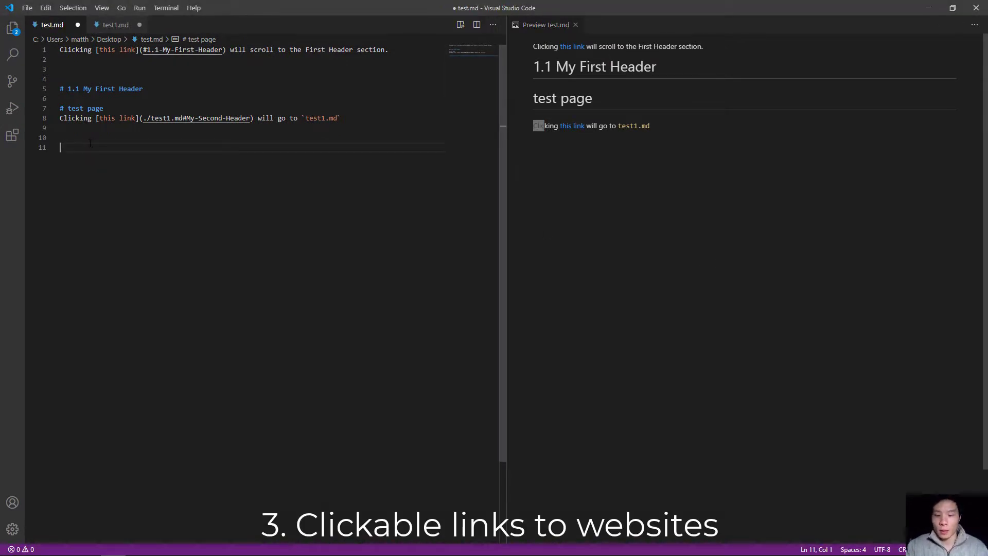
{"action": "type", "text": "Clci"}
{"action": "key", "text": "BackSpace"}
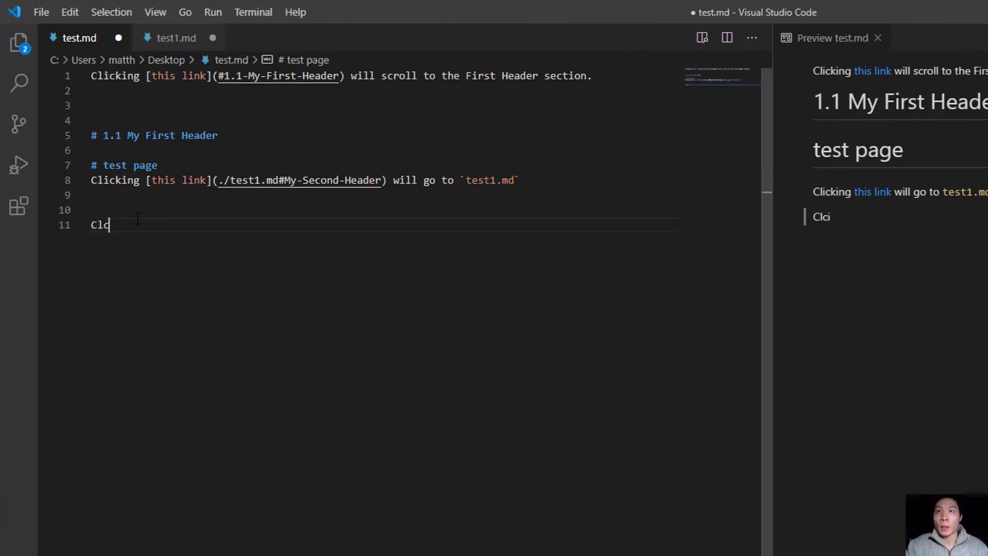
{"action": "key", "text": "BackSpace"}
{"action": "type", "text": "icking ["}
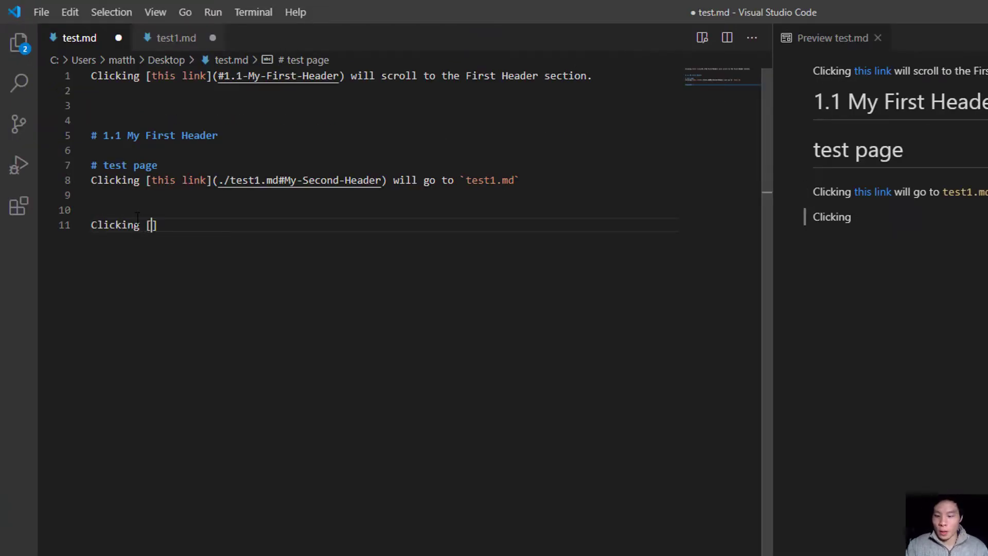
{"action": "type", "text": "this link]("}
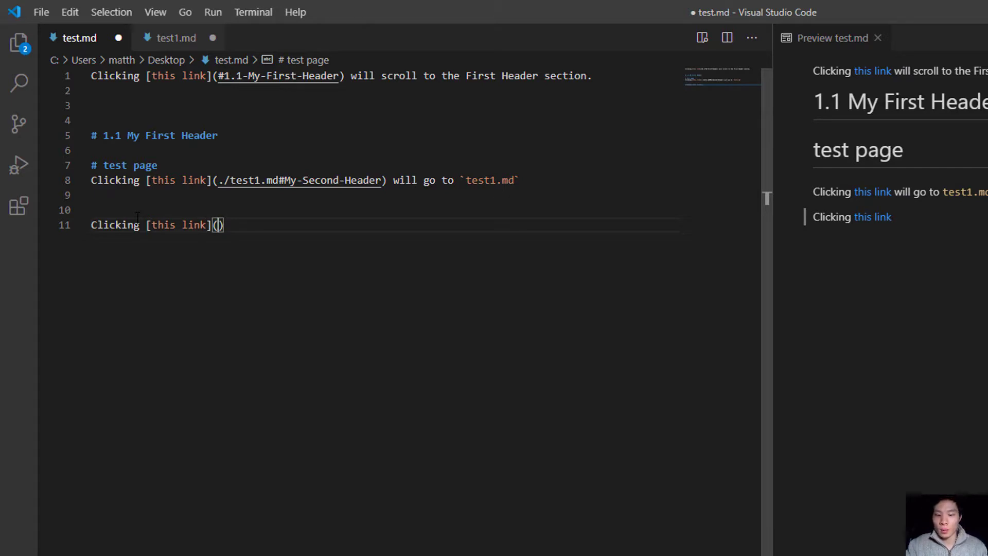
{"action": "type", "text": "https://www.google.com) will t"}
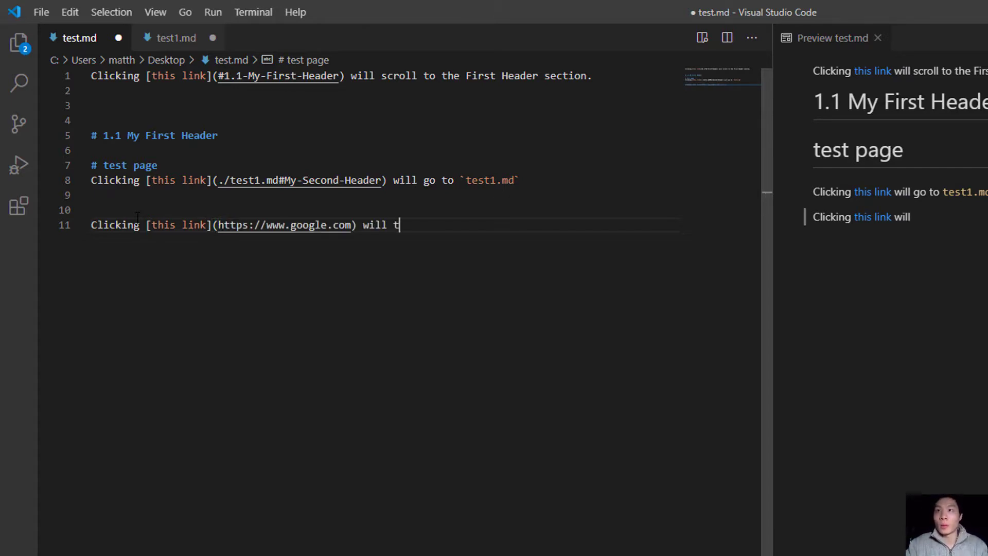
{"action": "type", "text": "ake us to "}
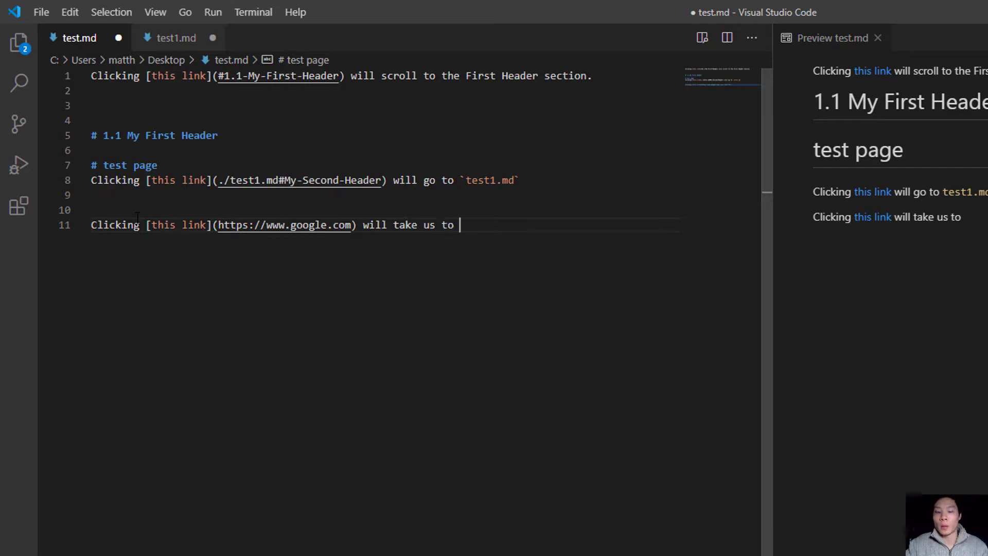
{"action": "type", "text": "Google."}
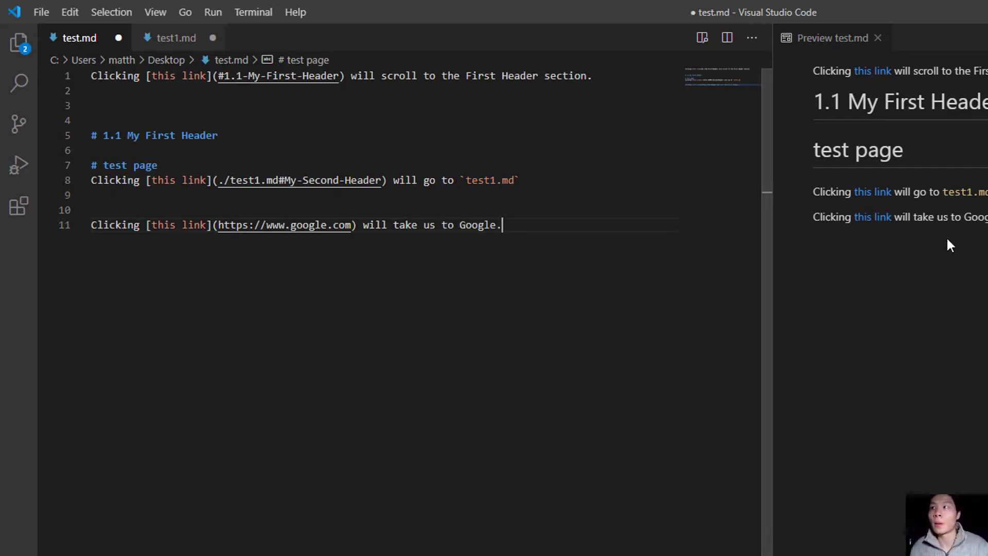
{"action": "left_click", "coordinate": [873, 218]}
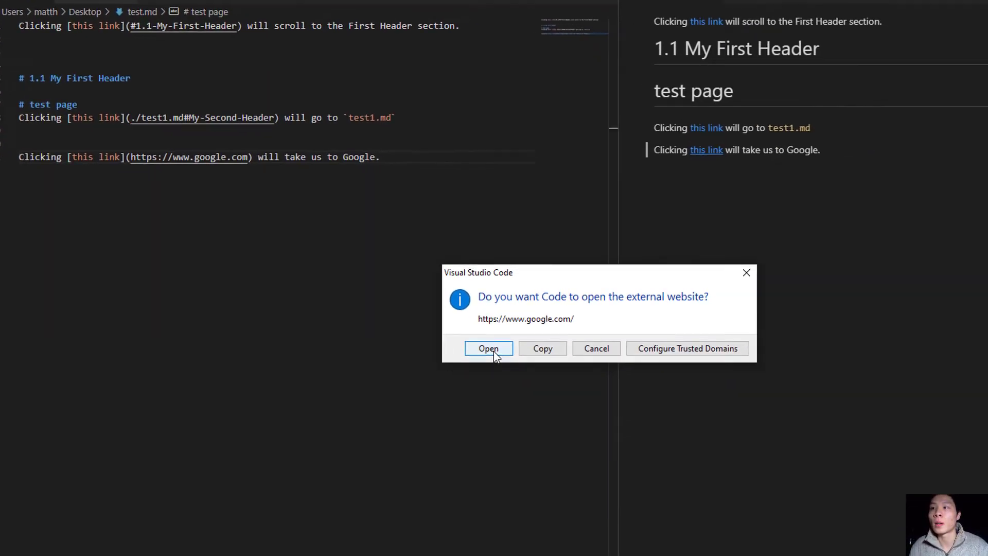
Confirm the external-website prompt so Google's homepage opens in Chrome.
{"action": "left_click", "coordinate": [489, 348]}
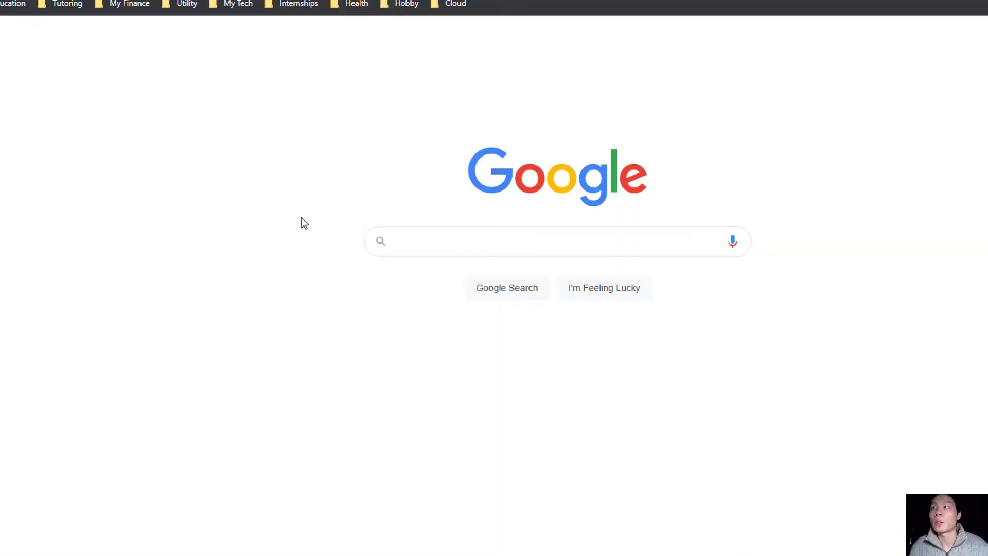